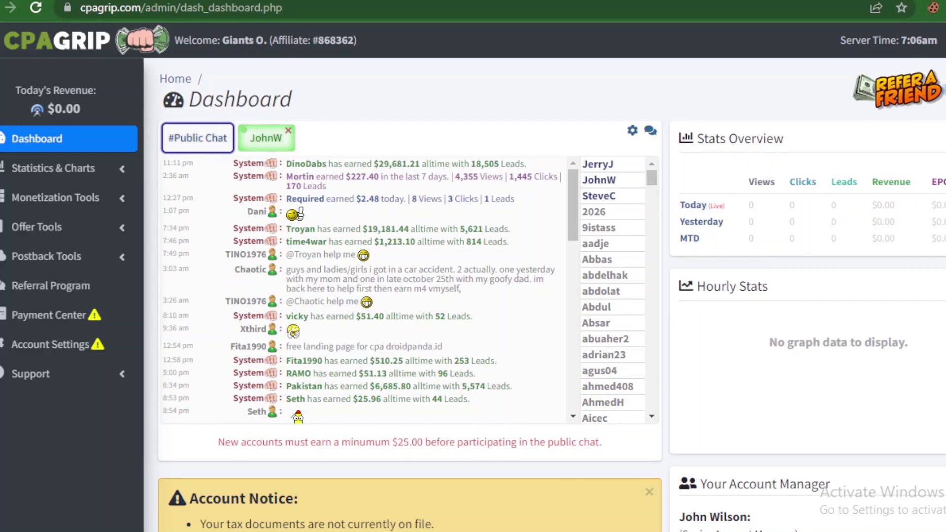
# Step: Scroll the dashboard to read the Account and Payment notices
pyautogui.scroll(-7, 473, 295)
pyautogui.scroll(7, 473, 295)
pyautogui.scroll(-6, 409, 295)
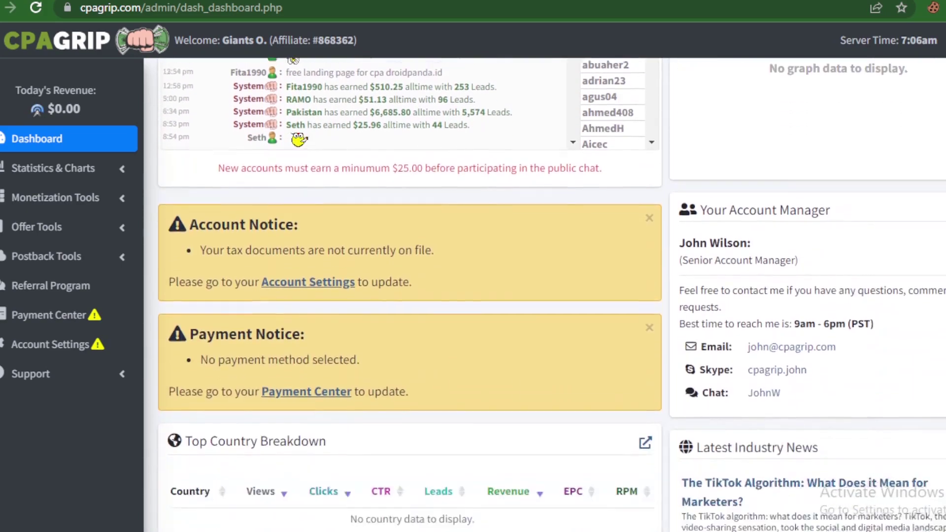
pyautogui.scroll(-9, 408, 296)
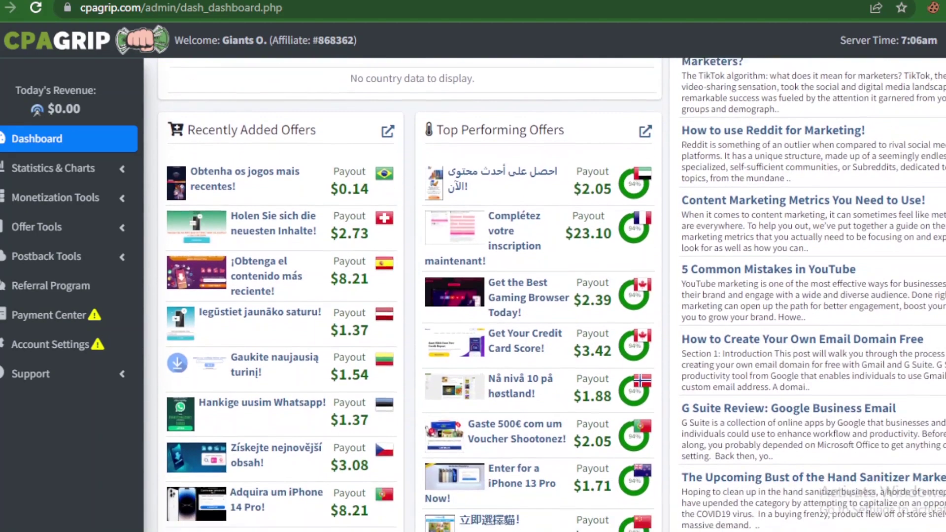
pyautogui.scroll(4, 409, 296)
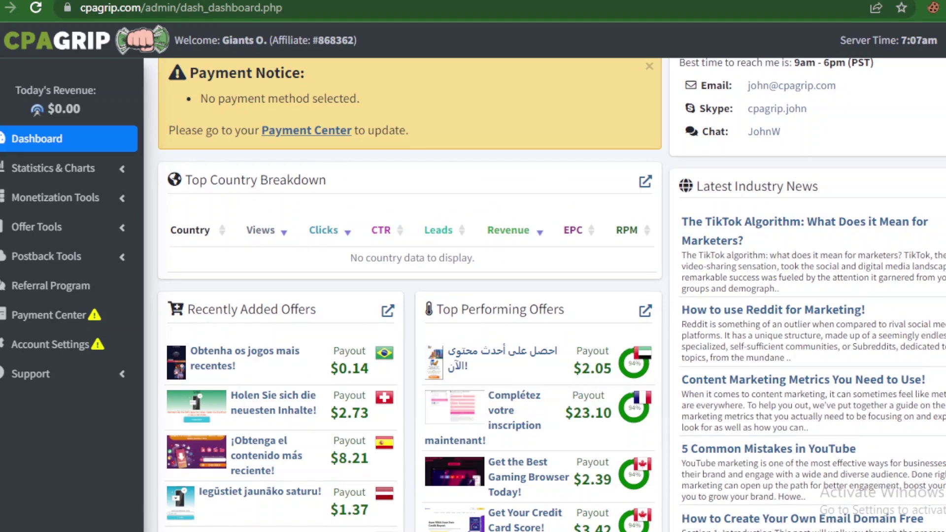
pyautogui.scroll(-3, 263, 417)
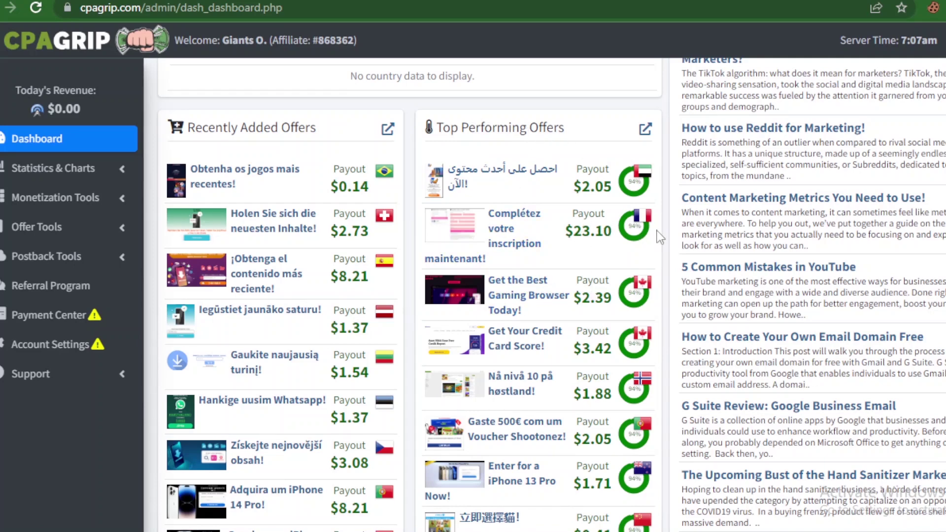
pyautogui.scroll(-3, 542, 296)
pyautogui.scroll(10, 542, 295)
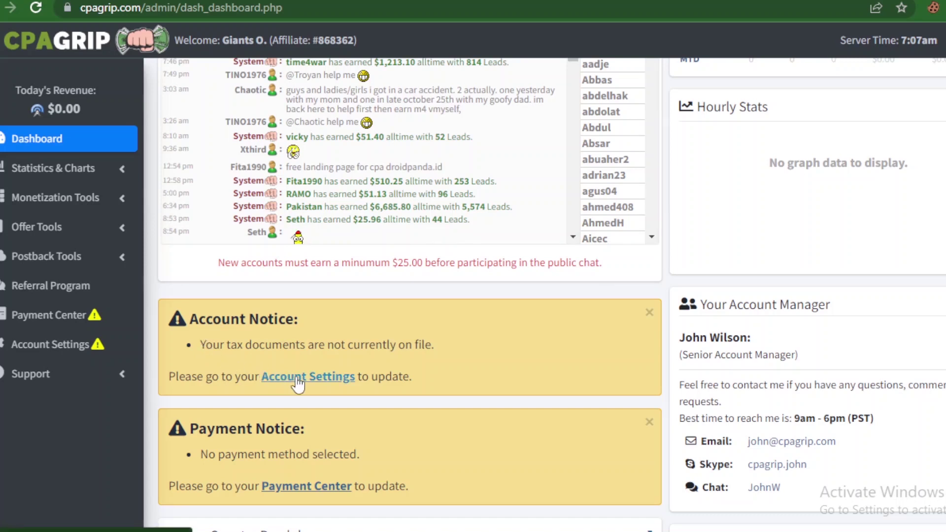
# Step: Go to the Account Settings page from its link
pyautogui.rightClick(298, 384)
pyautogui.click(335, 387)
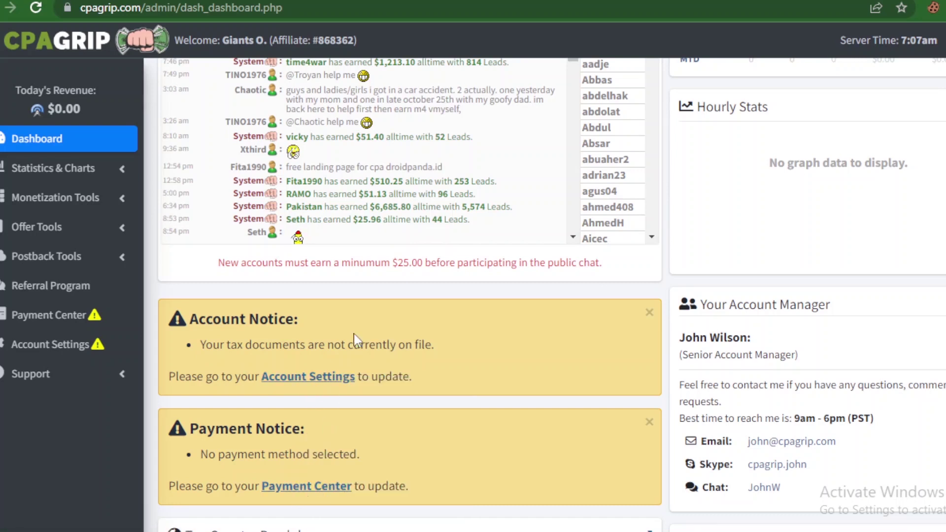
pyautogui.click(307, 376)
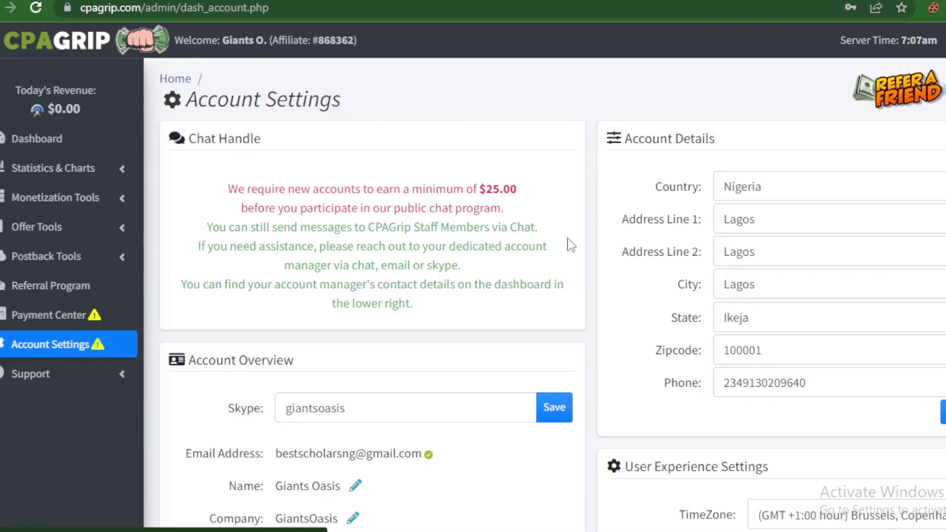
pyautogui.scroll(-3, 551, 296)
pyautogui.scroll(-5, 552, 296)
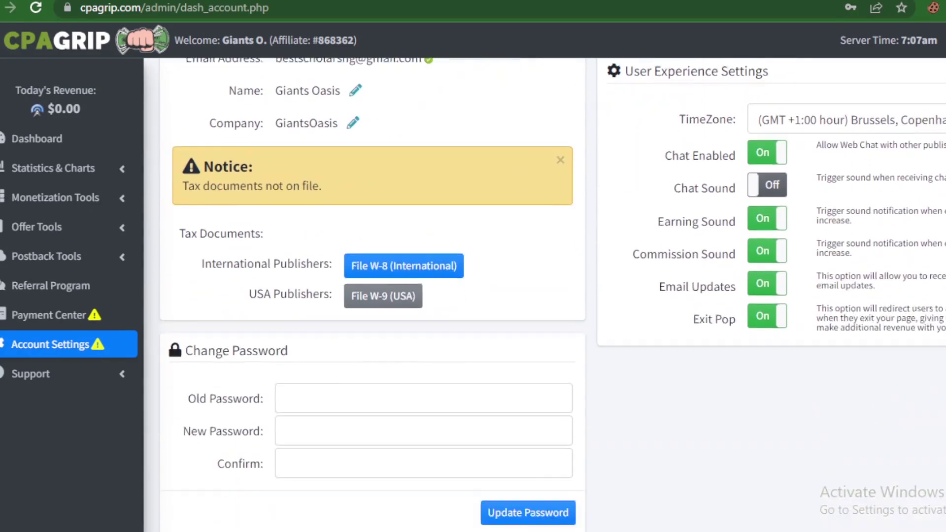
pyautogui.scroll(1, 551, 296)
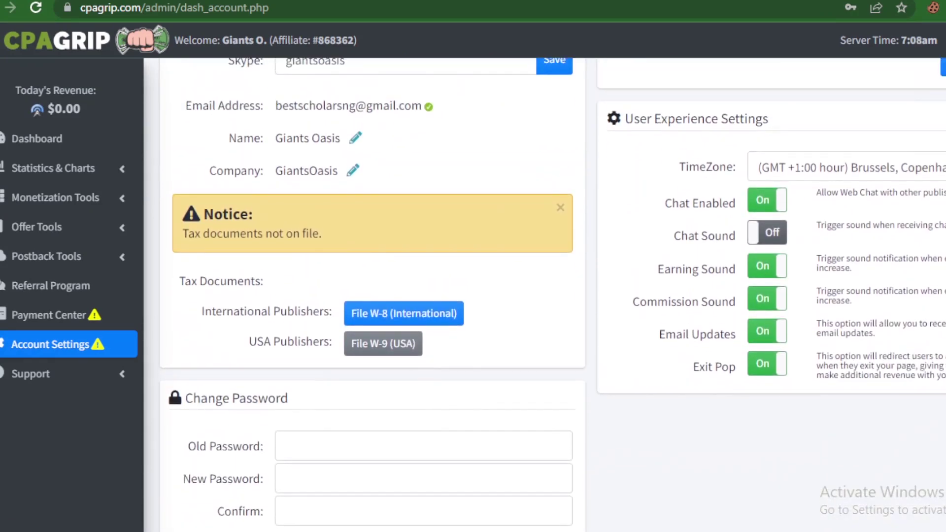
pyautogui.scroll(-2, 552, 296)
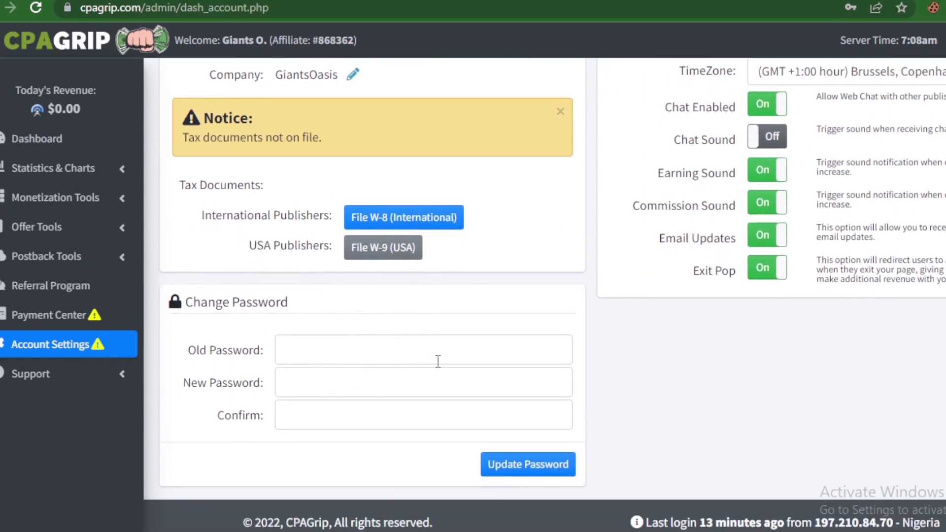
pyautogui.click(441, 358)
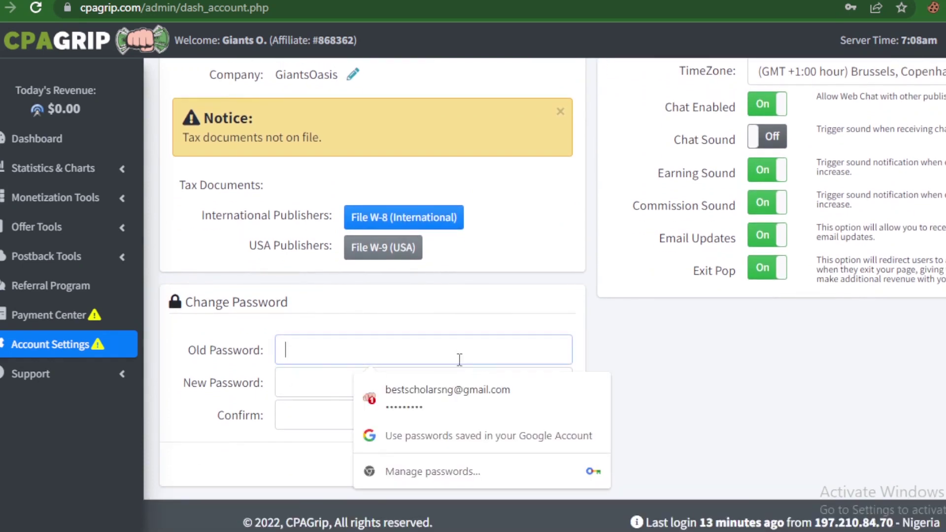
pyautogui.click(723, 382)
pyautogui.scroll(2, 723, 382)
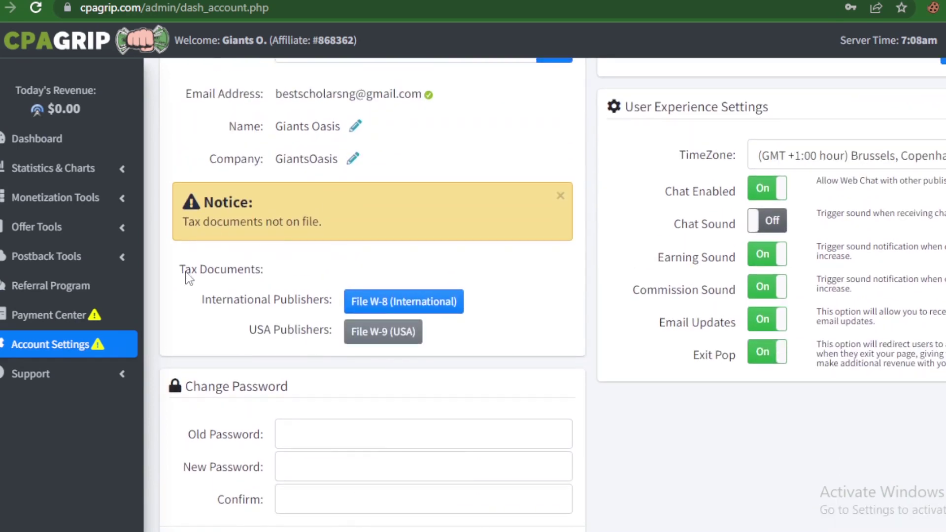
pyautogui.moveTo(182, 271); pyautogui.dragTo(270, 274)
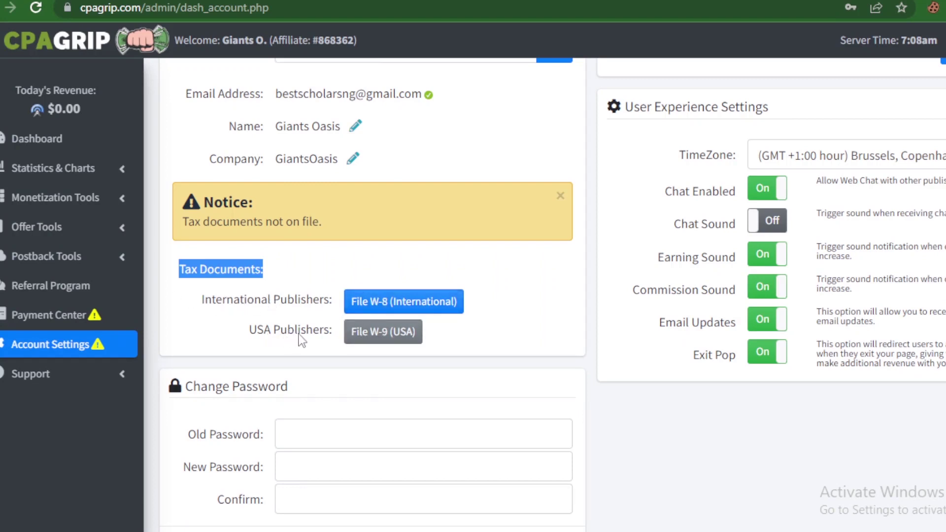
pyautogui.click(528, 252)
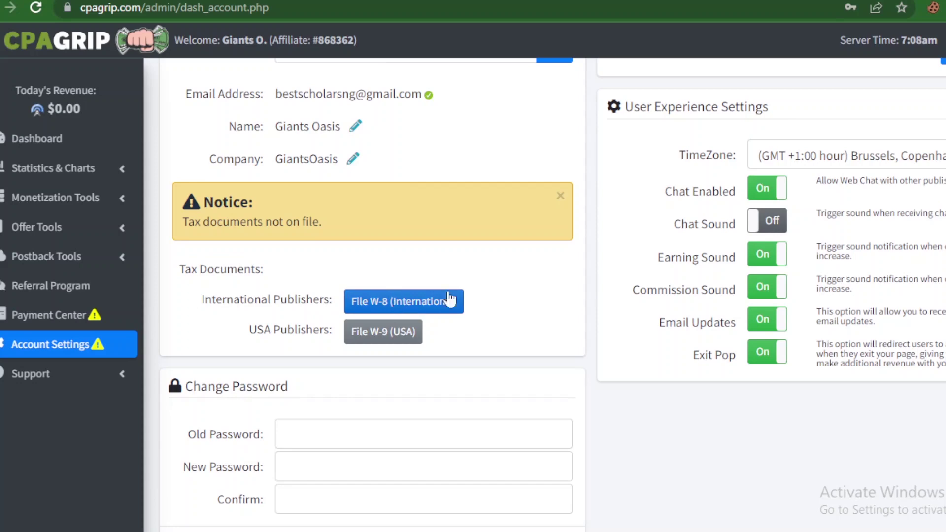
pyautogui.scroll(3, 552, 296)
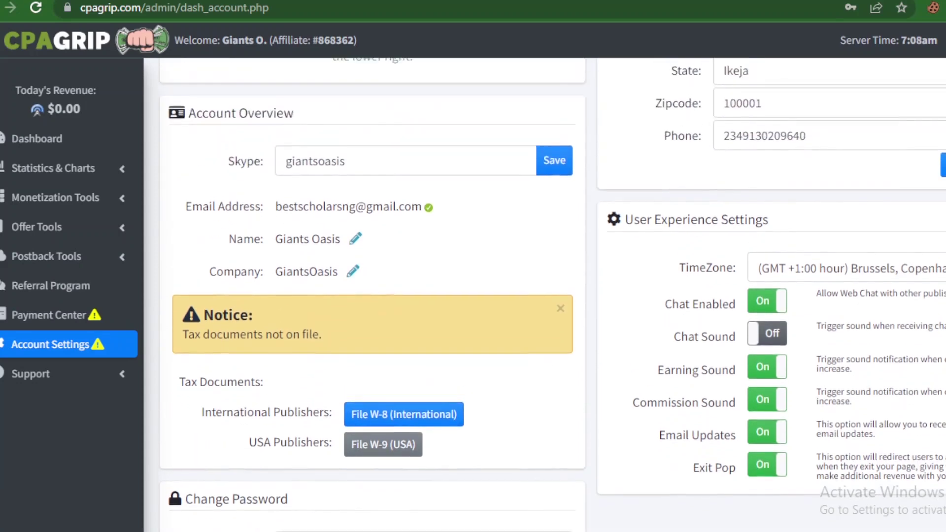
pyautogui.scroll(-3, 551, 296)
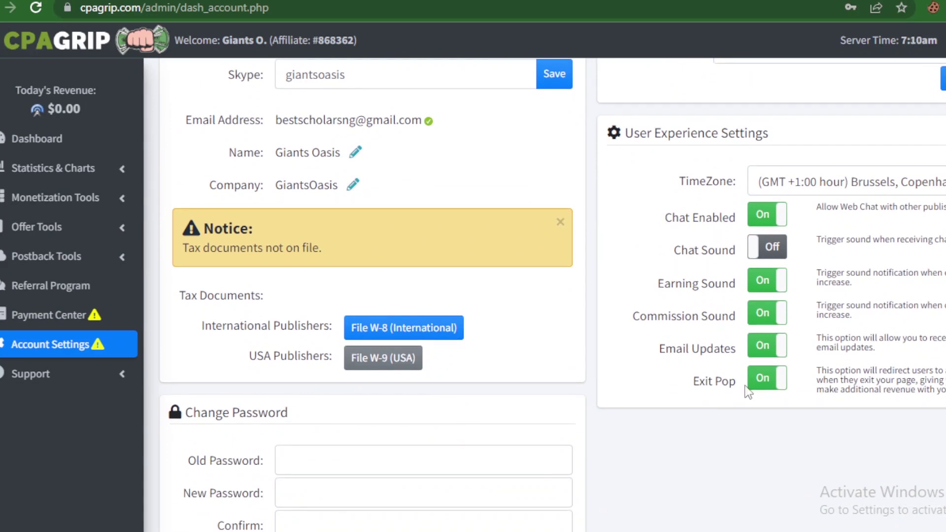
pyautogui.moveTo(200, 326); pyautogui.dragTo(400, 328)
# Step: Open the W-8 (International) tax form and look through it
pyautogui.click(400, 328)
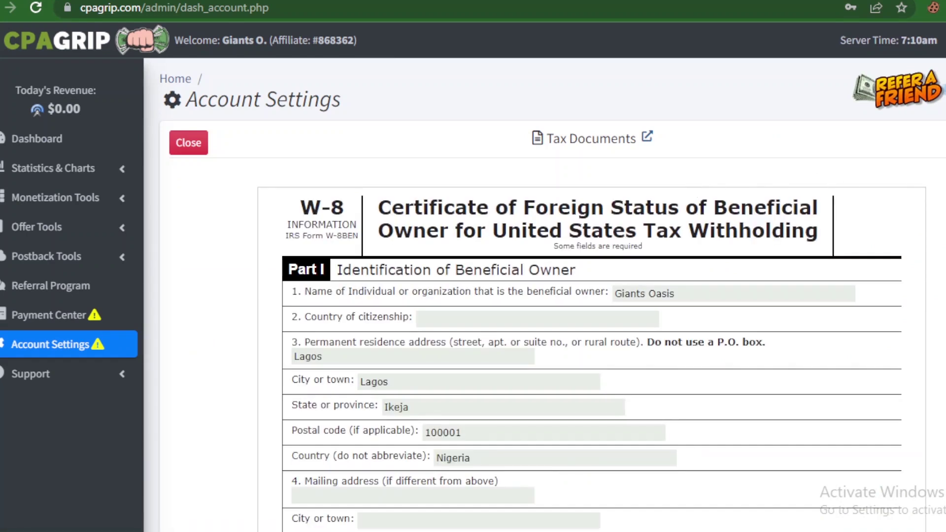
pyautogui.scroll(-3, 552, 295)
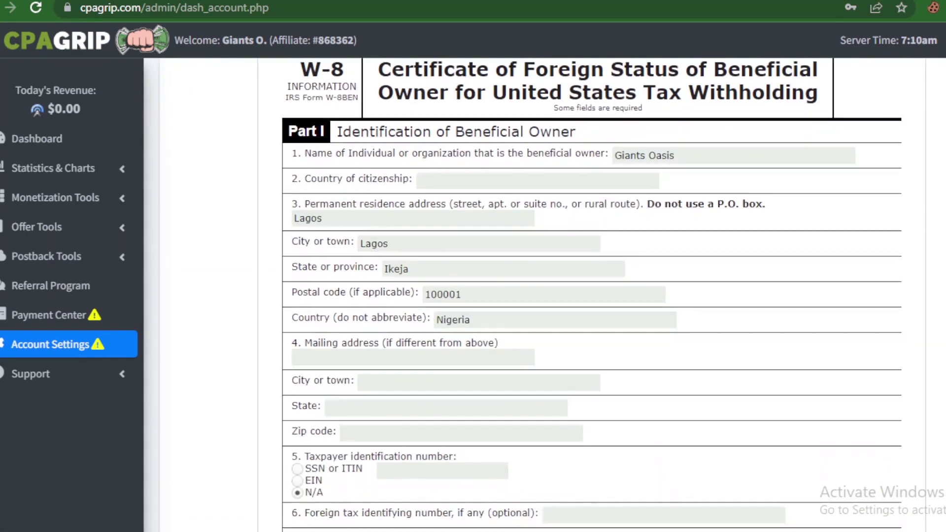
pyautogui.scroll(-11, 591, 296)
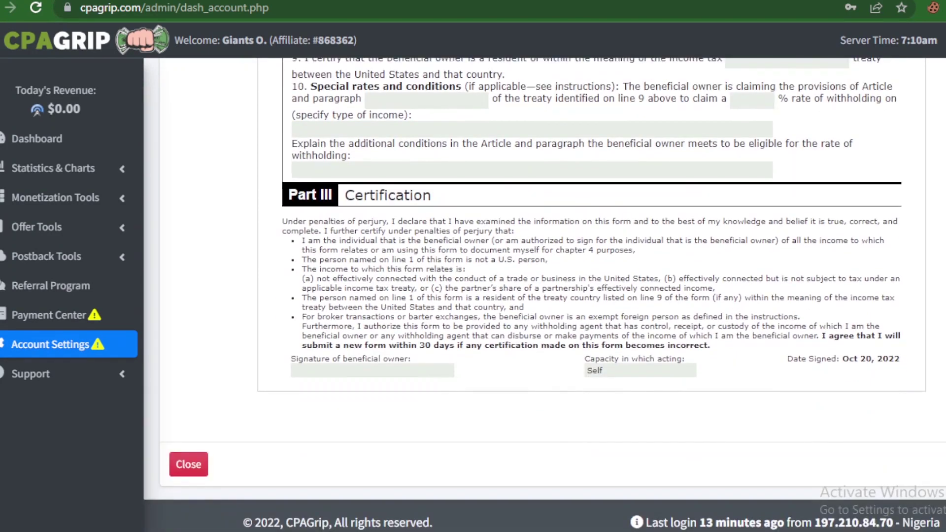
pyautogui.scroll(12, 712, 190)
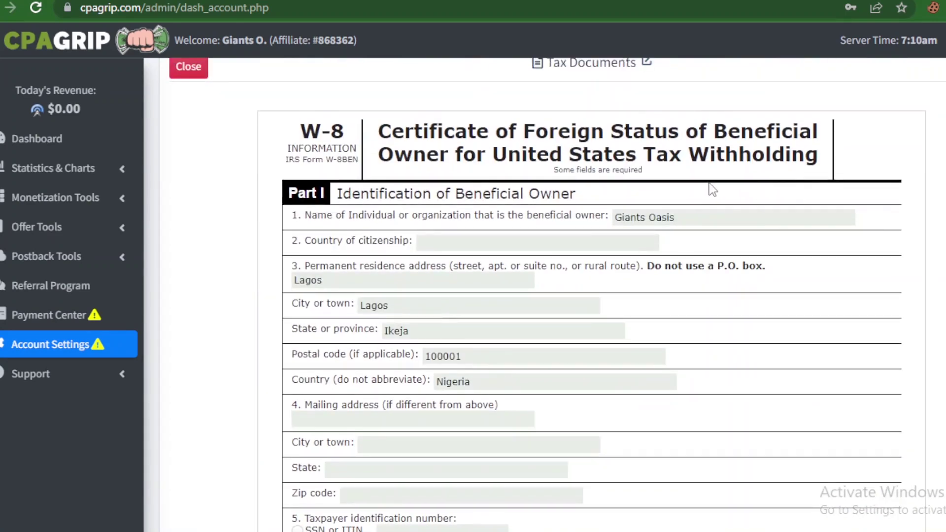
# Step: Enter Nigeria as Country of citizenship and review the rest of the form
pyautogui.click(582, 238)
pyautogui.write('Nigeria')
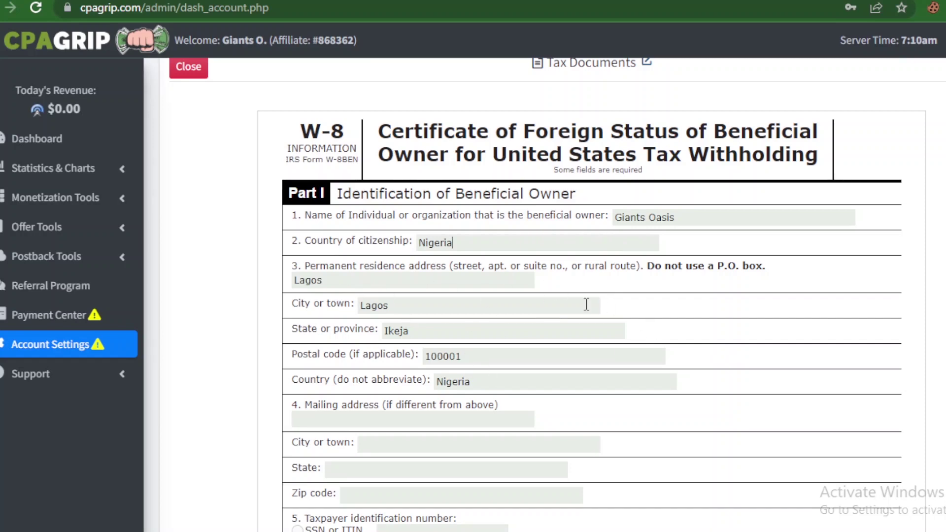
pyautogui.scroll(-7, 591, 296)
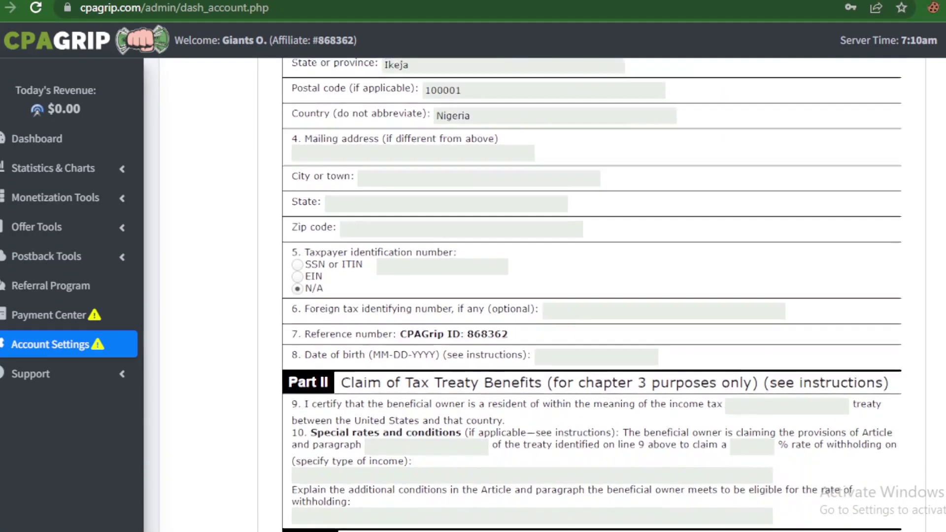
pyautogui.scroll(-3, 591, 296)
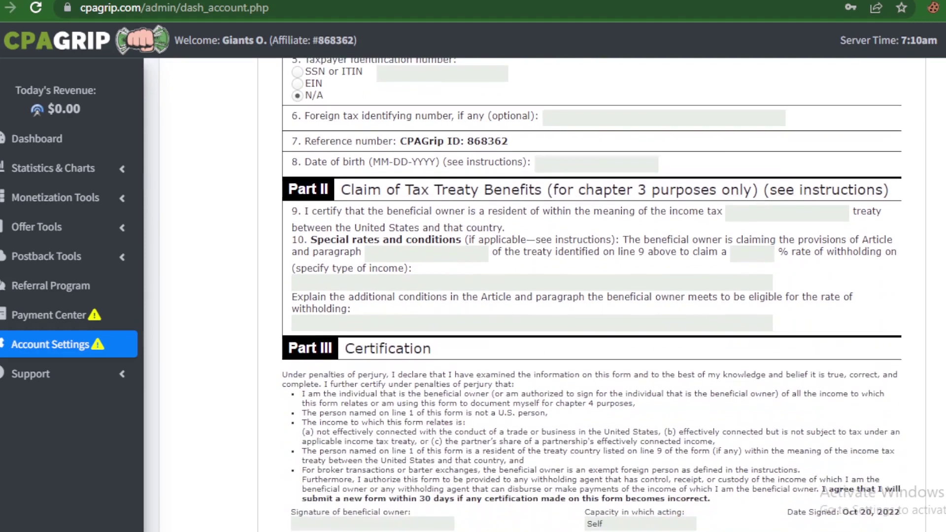
pyautogui.scroll(-3, 591, 296)
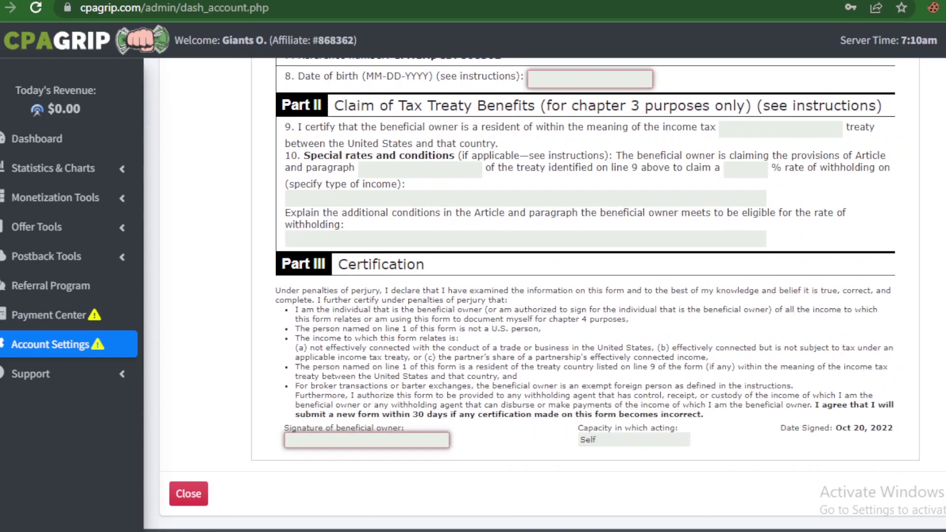
pyautogui.scroll(8, 585, 296)
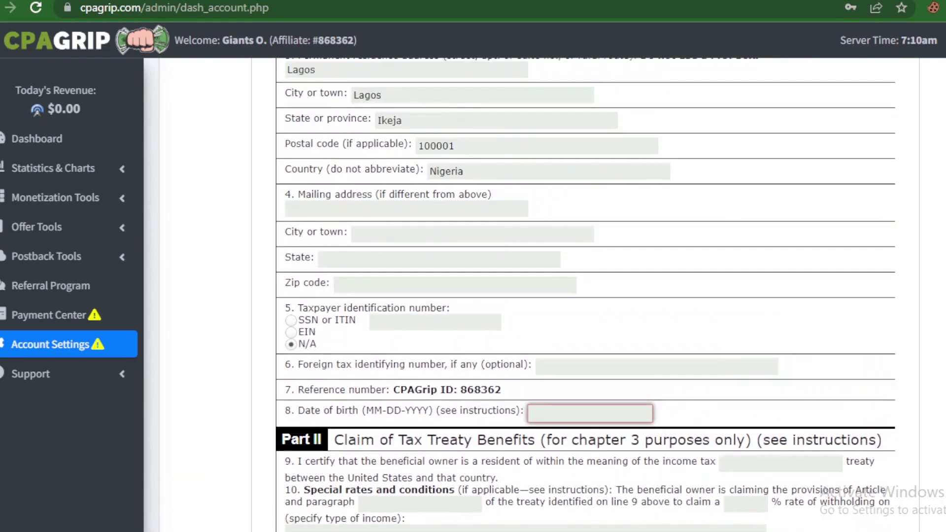
pyautogui.scroll(5, 585, 295)
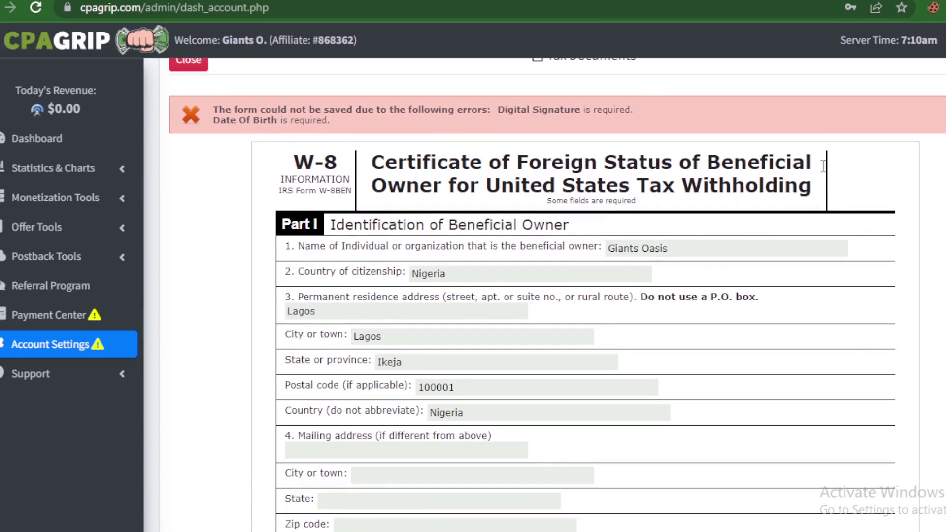
# Step: Start filling in the date of birth on the W-8 form
pyautogui.scroll(2, 552, 295)
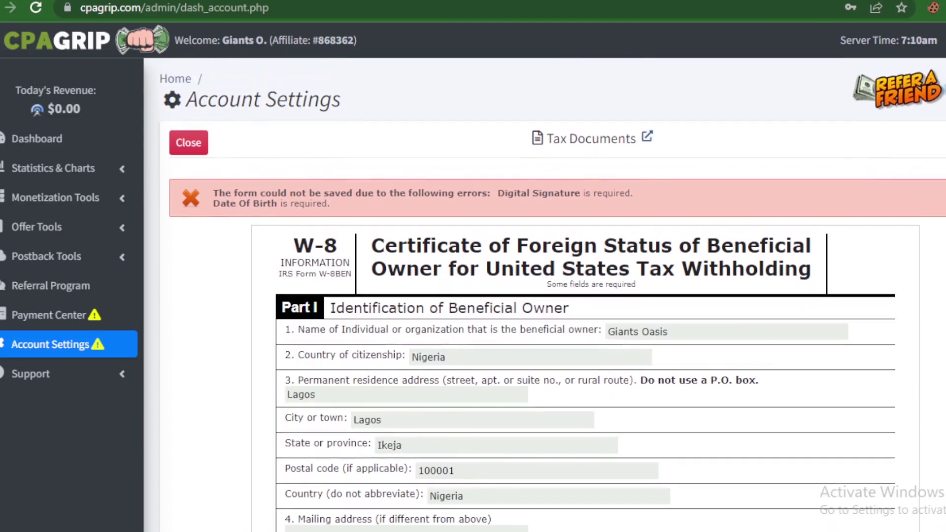
pyautogui.scroll(-8, 552, 295)
pyautogui.scroll(-3, 586, 296)
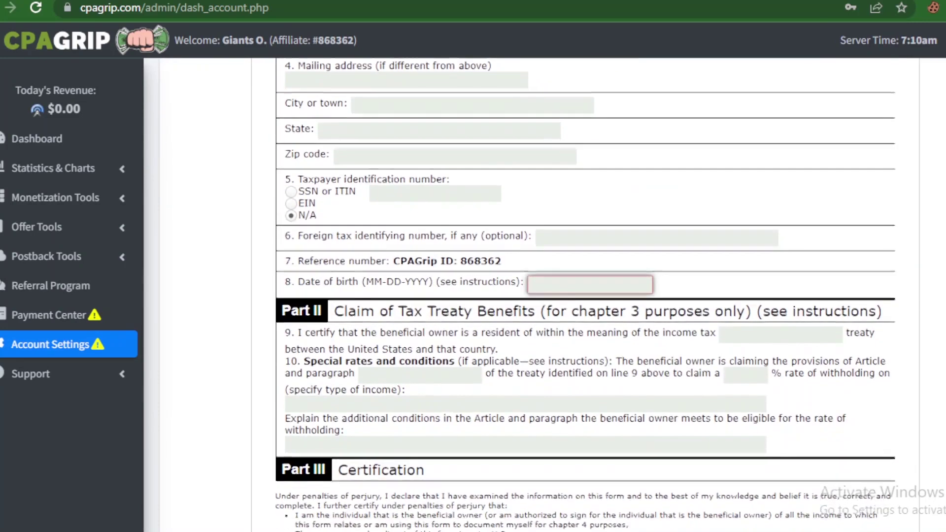
pyautogui.scroll(7, 586, 296)
pyautogui.scroll(-11, 585, 296)
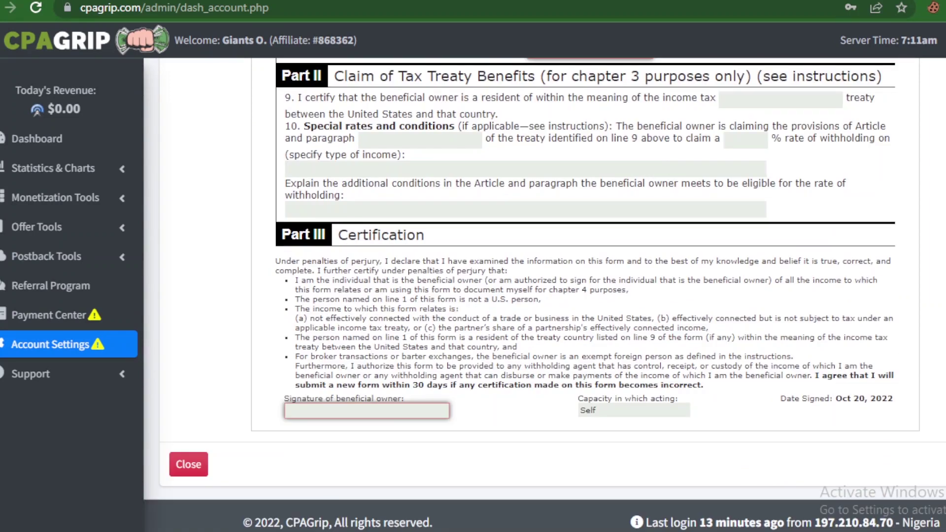
pyautogui.scroll(4, 585, 296)
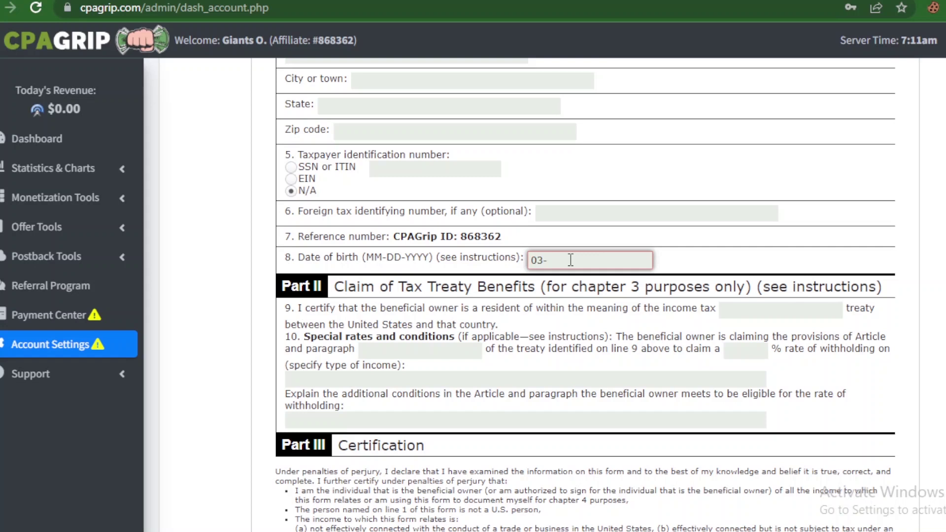
pyautogui.write('20-')
# Step: Sign the Part III beneficial owner signature field with the owner's name and submit the form
pyautogui.scroll(-4, 544, 294)
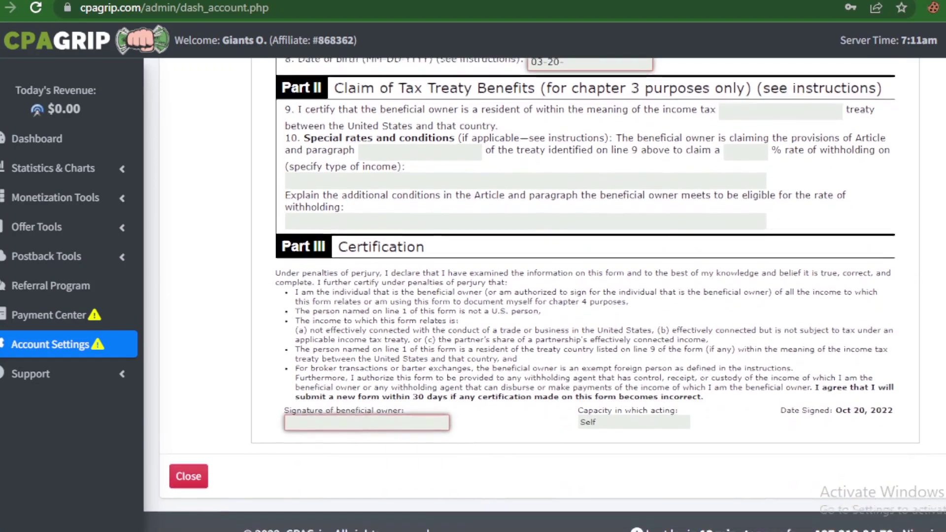
pyautogui.scroll(1, 545, 294)
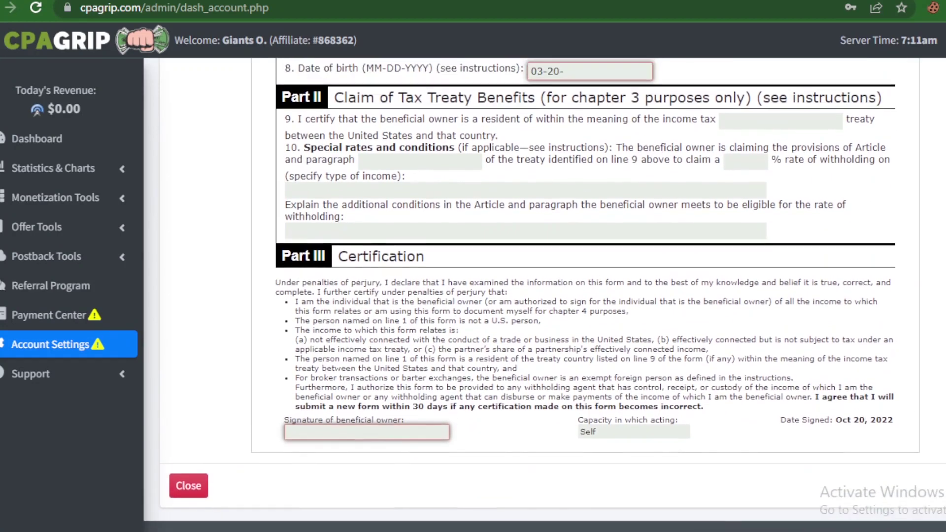
pyautogui.scroll(-1, 653, 428)
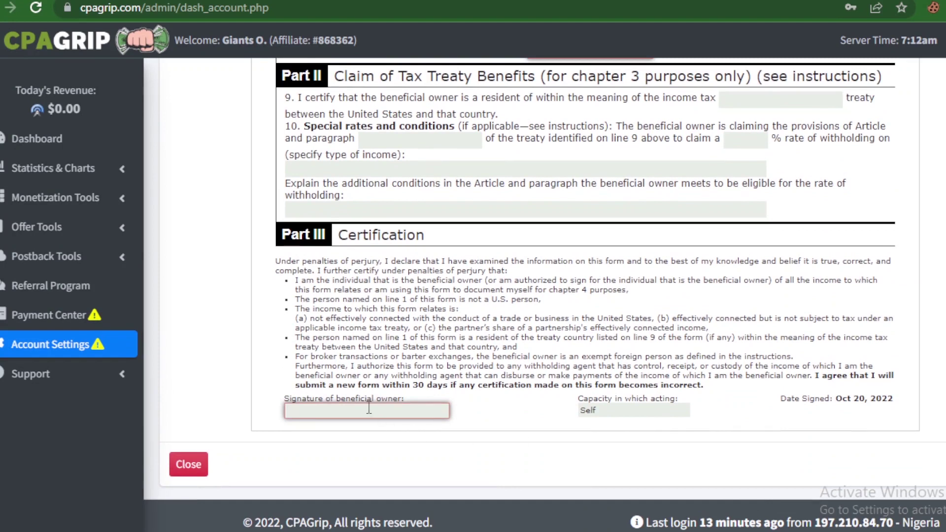
pyautogui.press('Return')
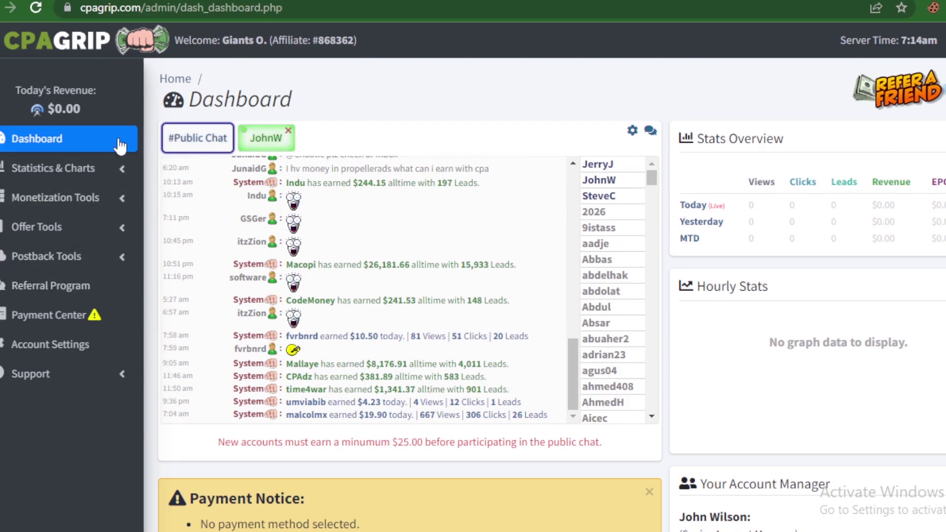
# Step: Reload the Dashboard and scroll to the Payment Notice about no payment method
pyautogui.click(29, 139)
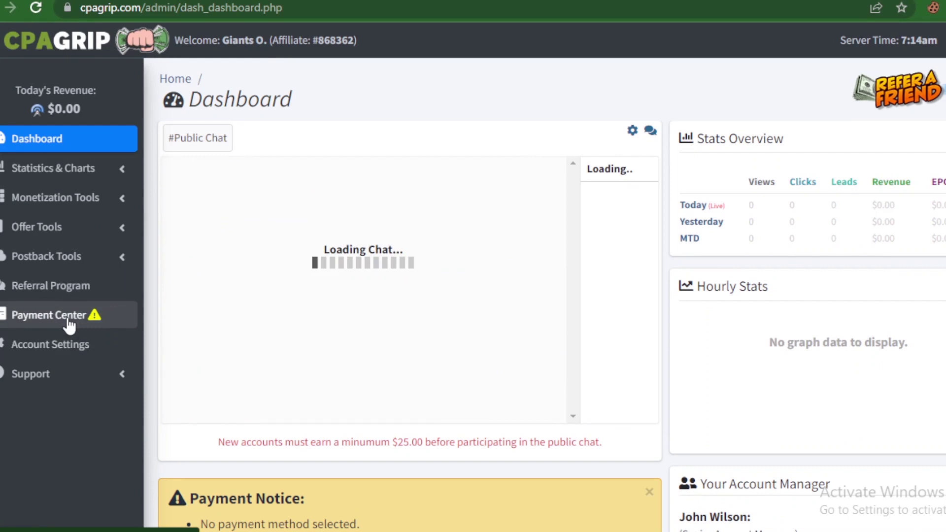
pyautogui.moveTo(101, 321)
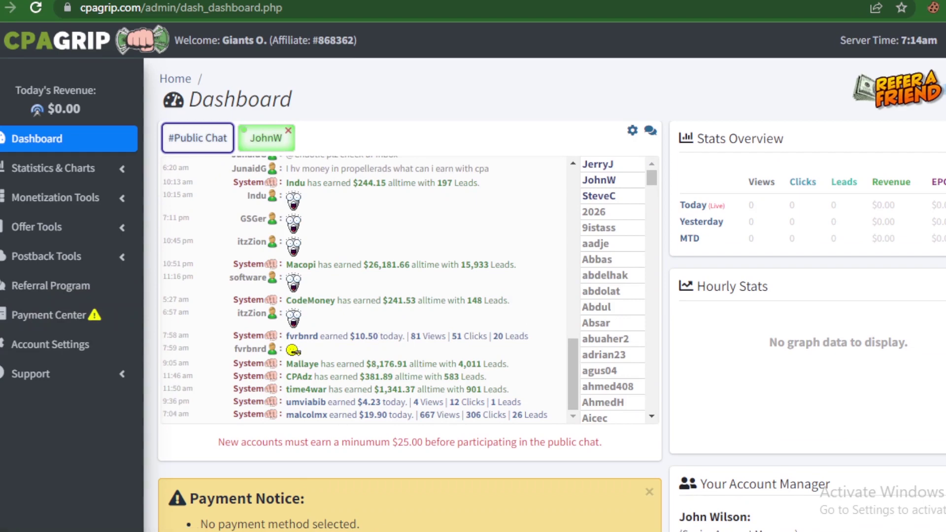
pyautogui.scroll(-2, 376, 339)
pyautogui.scroll(-1, 373, 339)
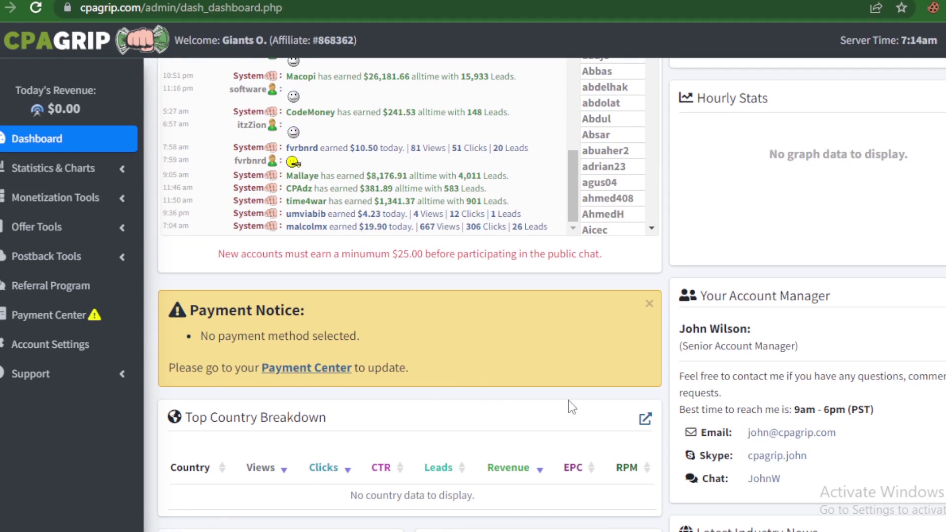
pyautogui.scroll(-2, 418, 273)
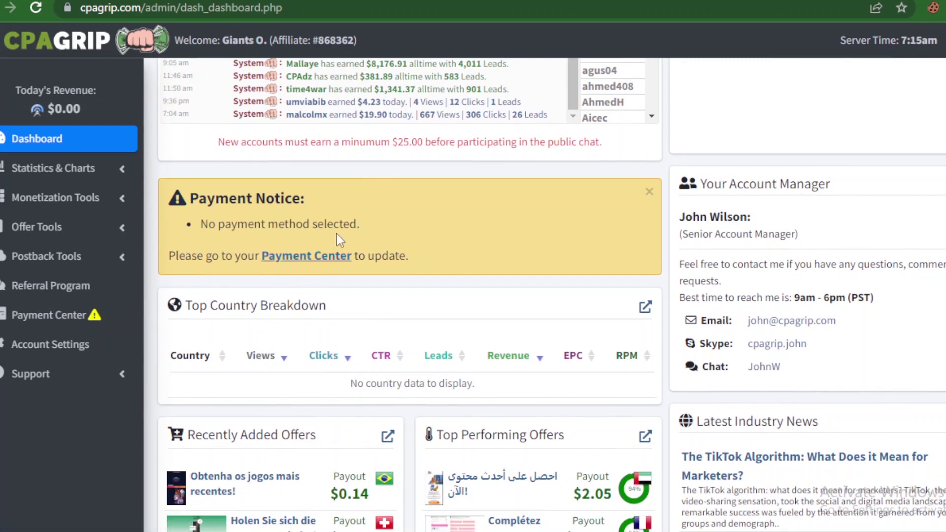
# Step: Open the Payments Center, check the Net30 schedule, and expand the Payment Method list
pyautogui.click(338, 256)
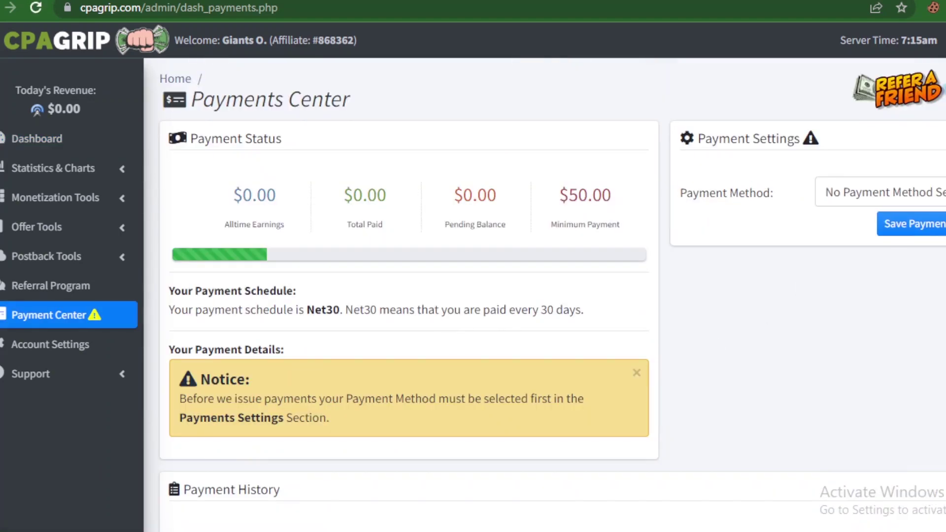
pyautogui.scroll(-3, 817, 171)
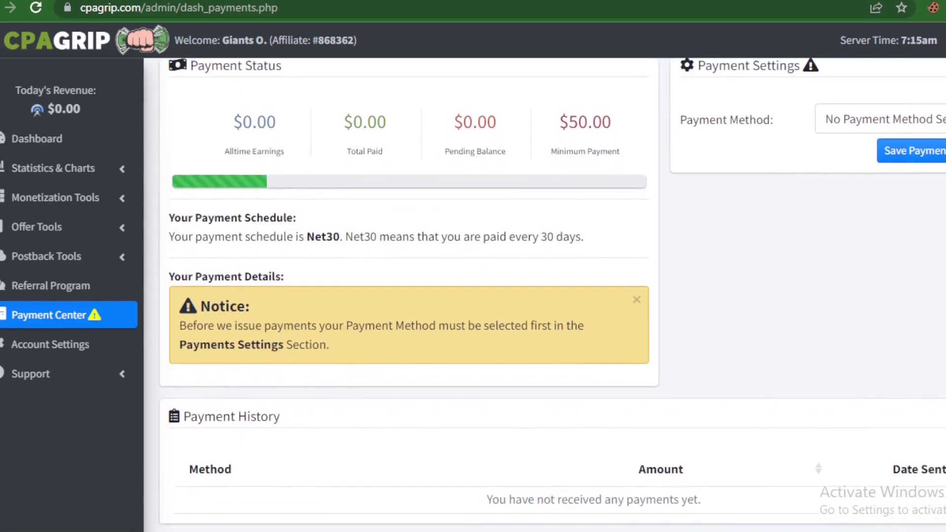
pyautogui.scroll(3, 817, 171)
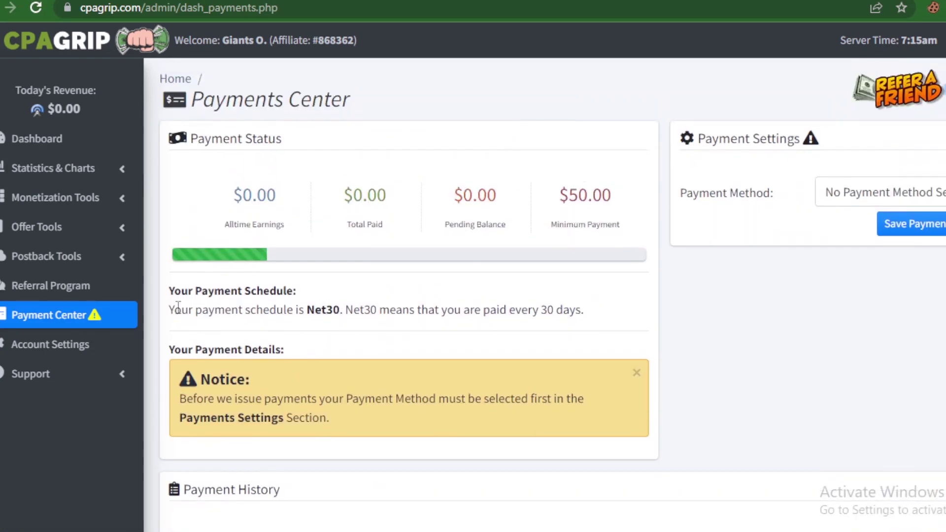
pyautogui.moveTo(169, 310); pyautogui.dragTo(603, 319)
pyautogui.click(607, 325)
pyautogui.click(855, 204)
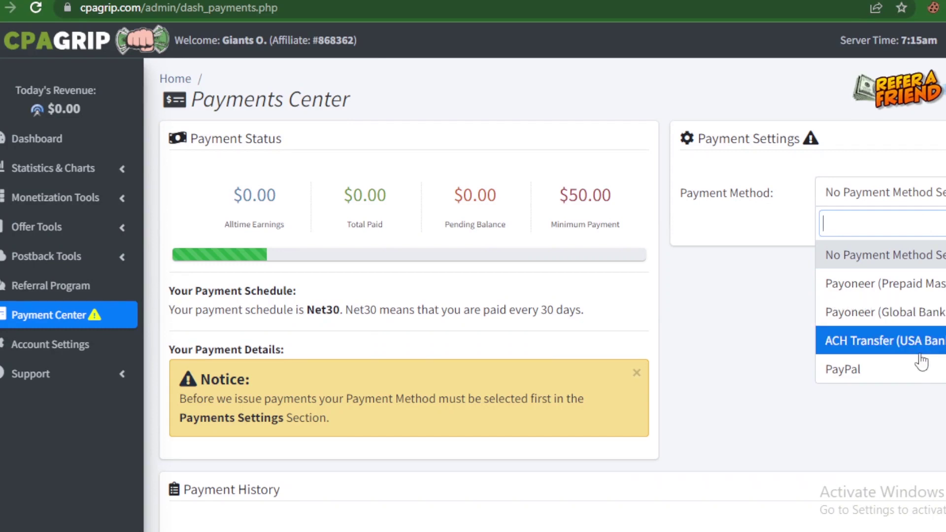
# Step: Visit payoneer.com in a new incognito tab
pyautogui.click(896, 291)
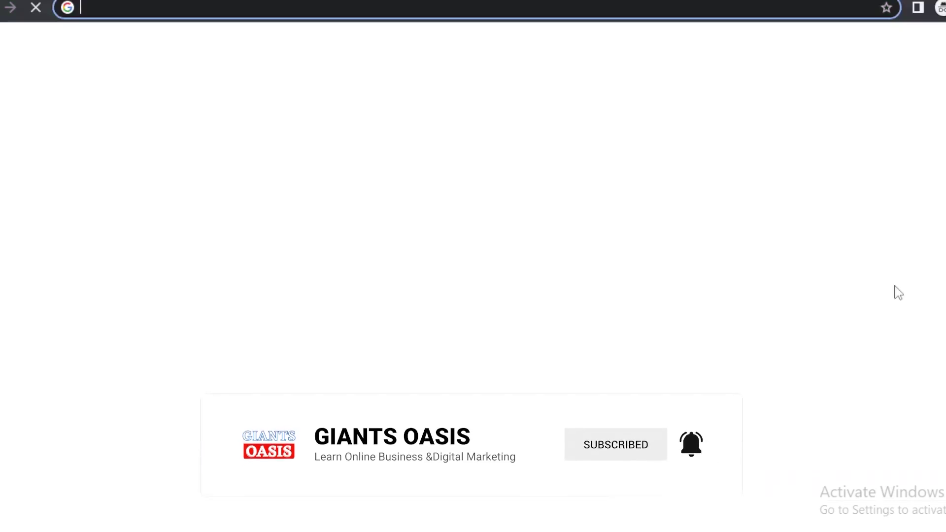
pyautogui.write('pa')
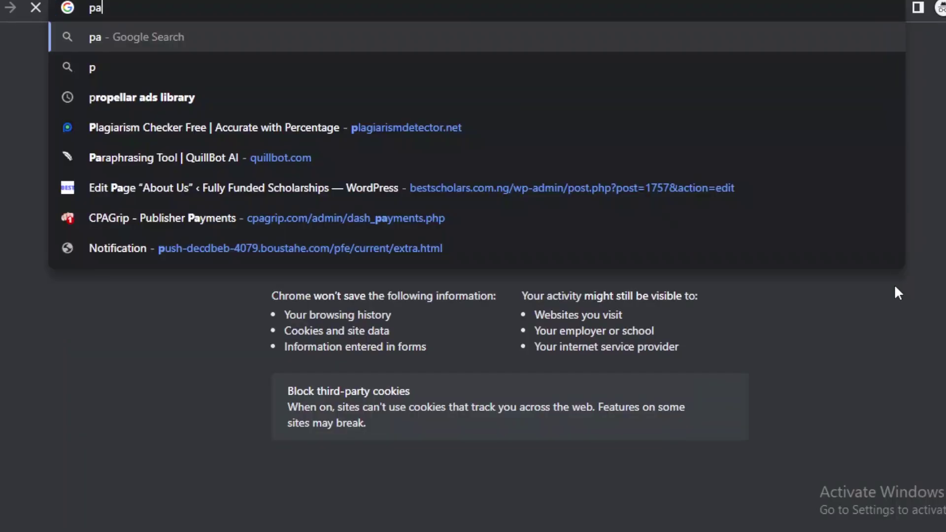
pyautogui.write('yoneer')
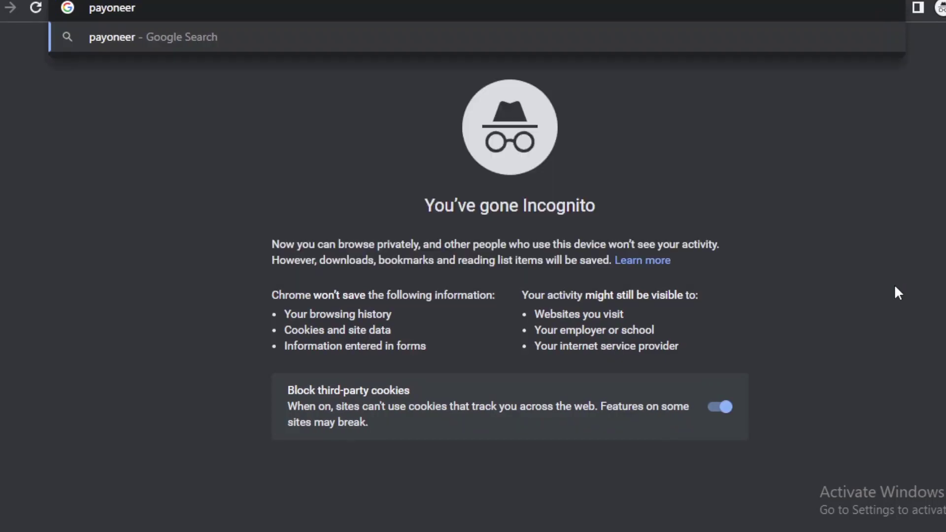
pyautogui.write('.com')
pyautogui.press('Return')
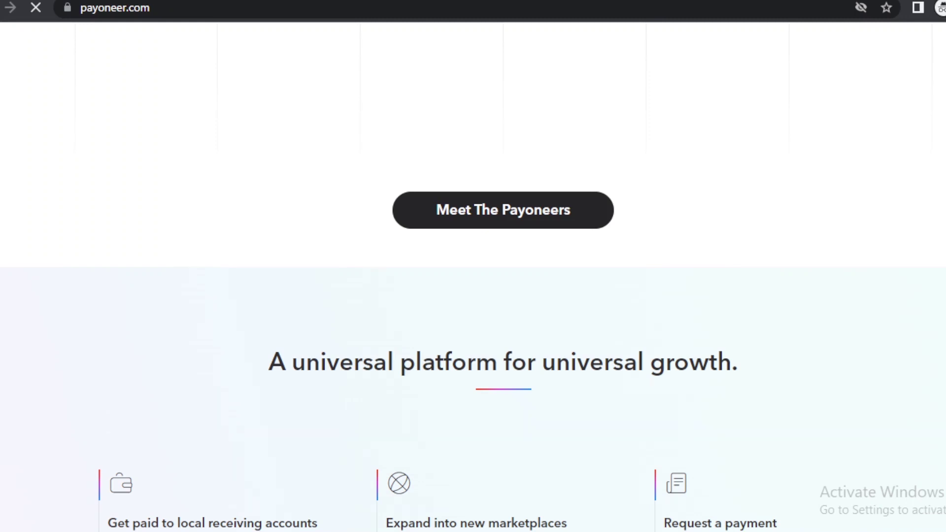
# Step: Scroll through the Payoneer homepage
pyautogui.scroll(-9, 472, 276)
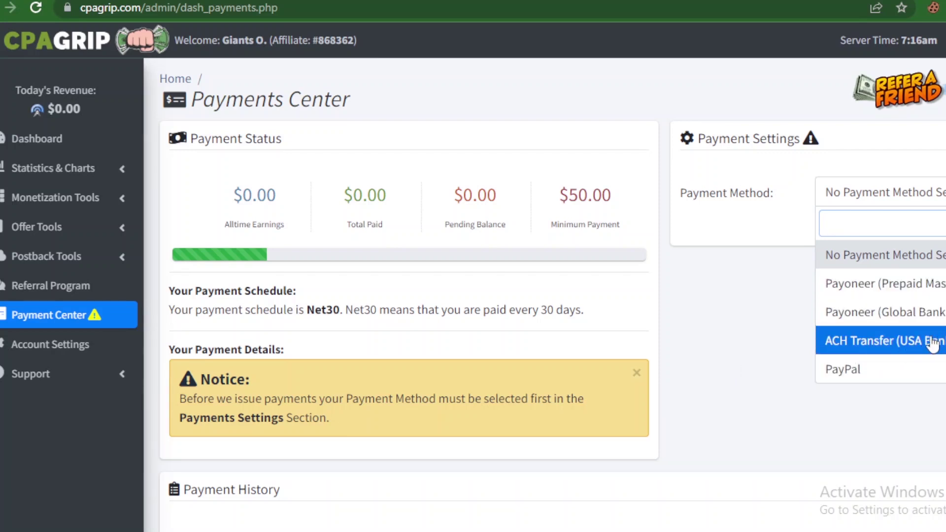
# Step: Choose PayPal as payment method, enter the PayPal e-mail address, and save the payment settings
pyautogui.click(834, 379)
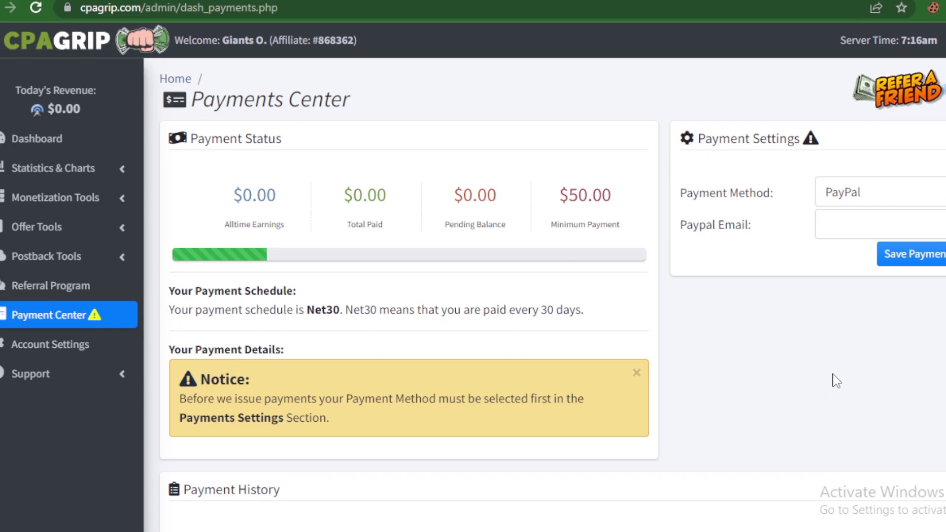
pyautogui.click(873, 228)
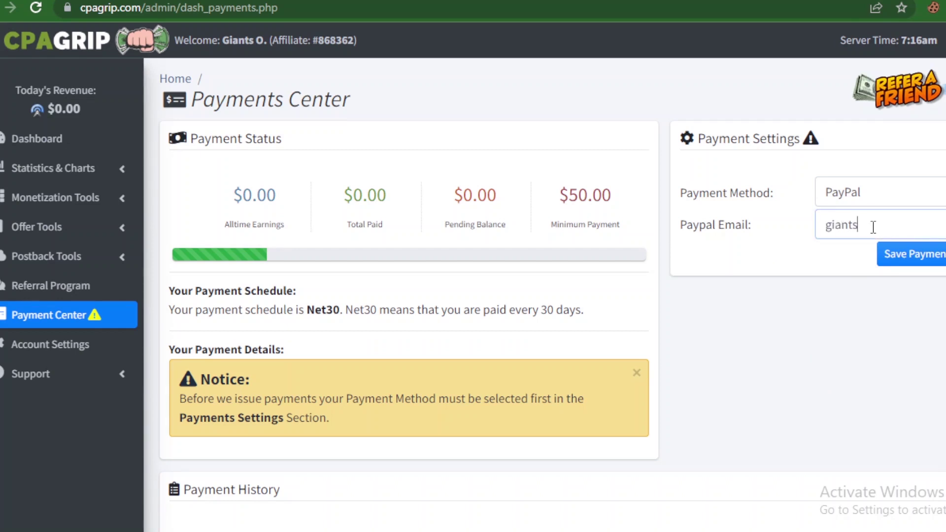
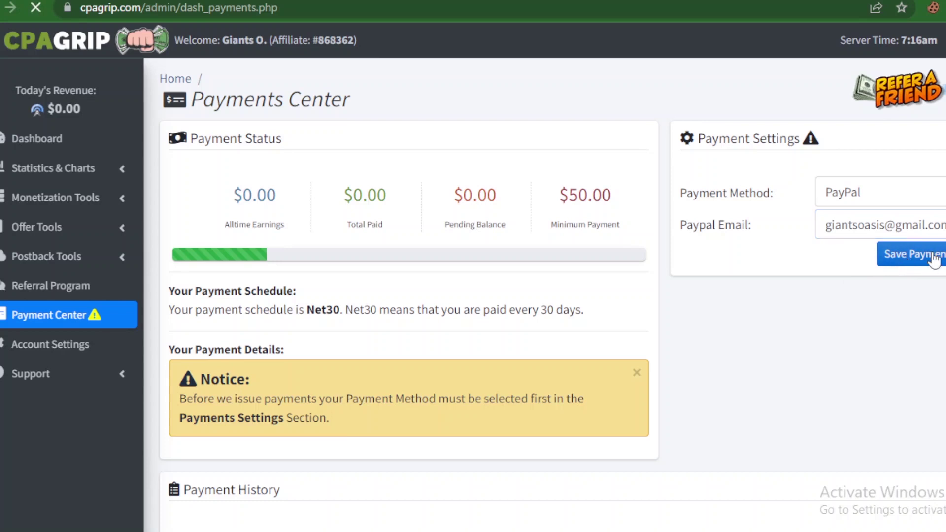
pyautogui.click(913, 258)
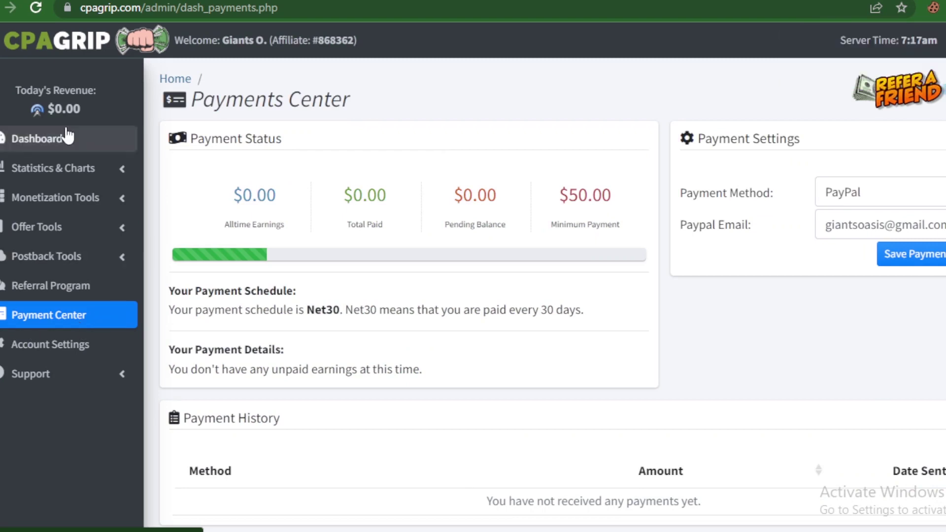
# Step: Return to the Dashboard and scroll through to confirm the payment notice is gone
pyautogui.click(54, 139)
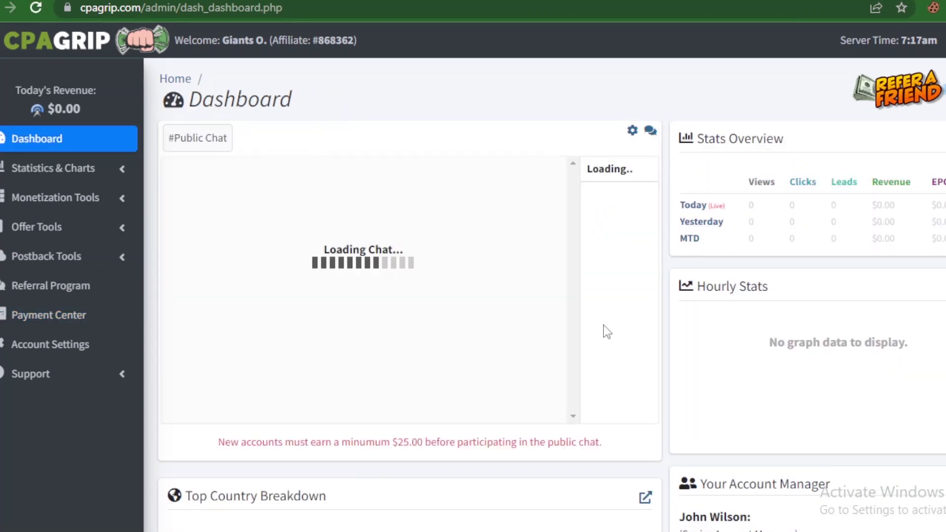
pyautogui.scroll(-6, 768, 310)
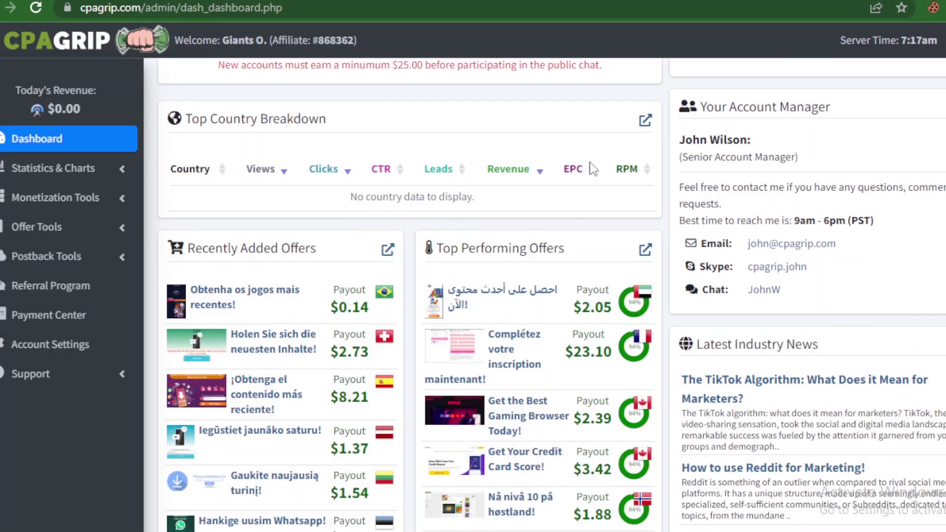
pyautogui.scroll(-4, 552, 296)
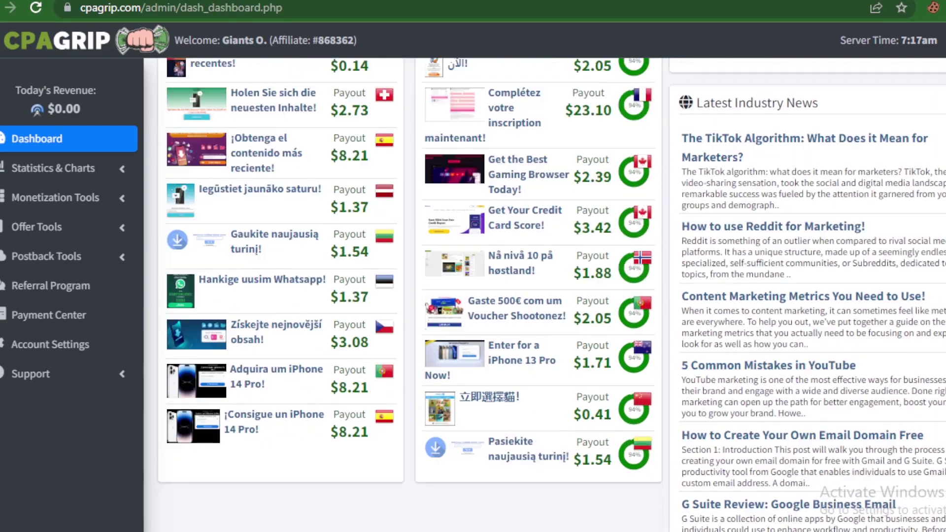
pyautogui.scroll(5, 552, 295)
pyautogui.scroll(5, 552, 296)
pyautogui.scroll(-2, 552, 295)
pyautogui.scroll(2, 552, 296)
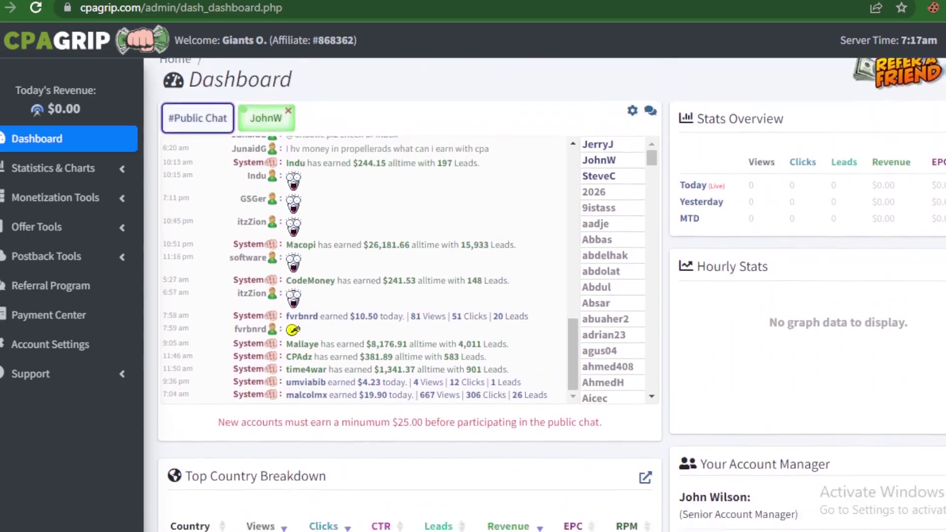
pyautogui.scroll(-4, 552, 295)
pyautogui.scroll(3, 551, 295)
pyautogui.scroll(-3, 552, 296)
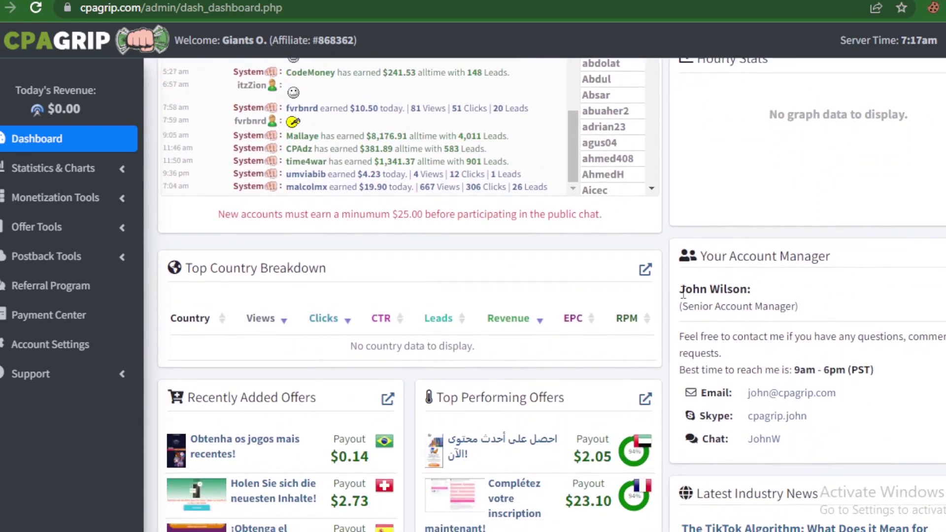
# Step: Highlight the account manager's name, Skype and chat contact details
pyautogui.moveTo(680, 291); pyautogui.dragTo(761, 299)
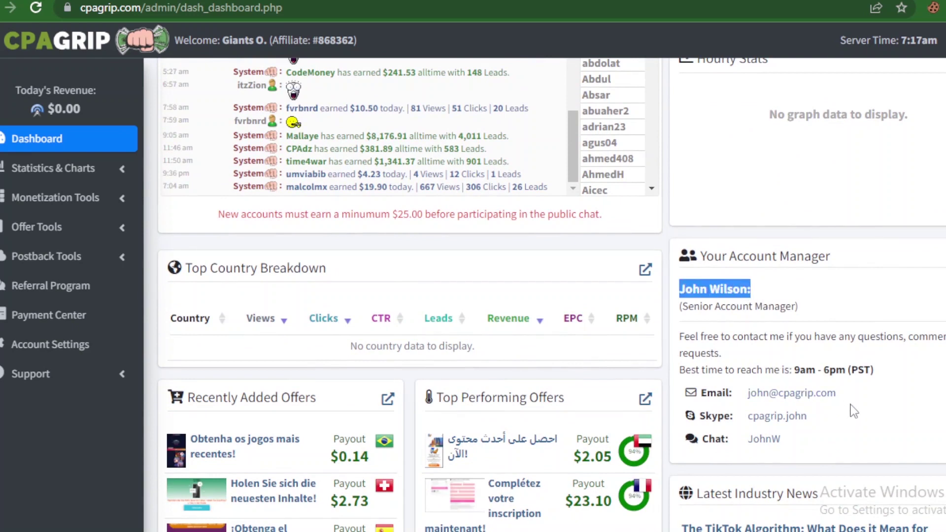
pyautogui.moveTo(857, 409); pyautogui.dragTo(697, 414)
pyautogui.moveTo(788, 438); pyautogui.dragTo(752, 394)
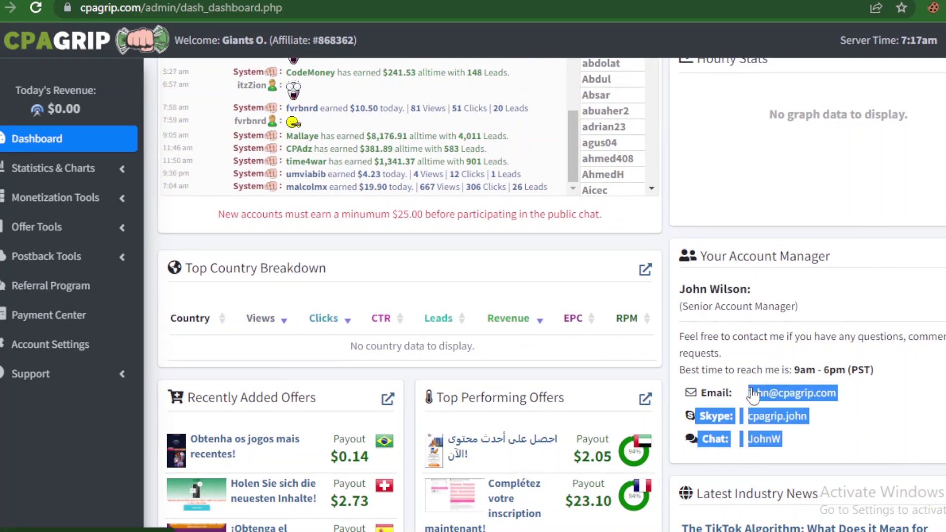
pyautogui.click(829, 415)
pyautogui.moveTo(818, 425); pyautogui.dragTo(752, 426)
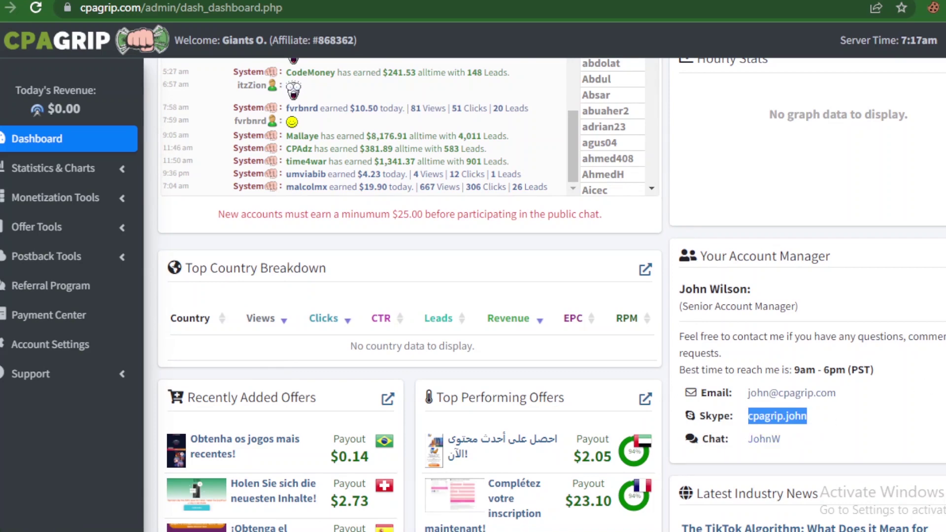
pyautogui.scroll(5, 164, 207)
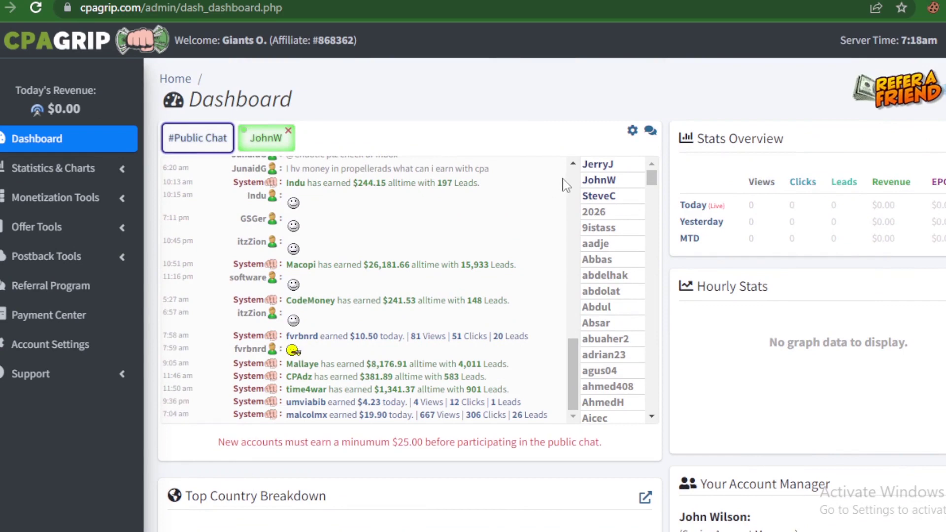
pyautogui.scroll(10, 568, 185)
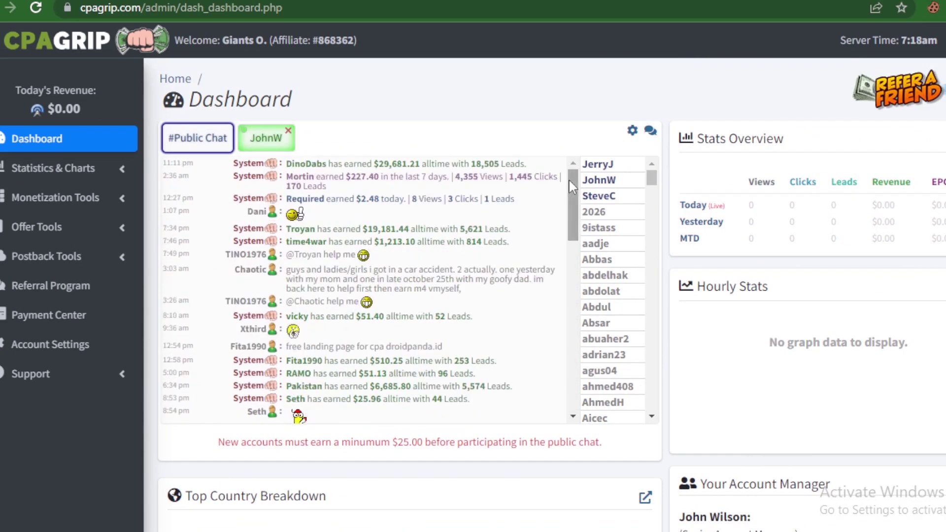